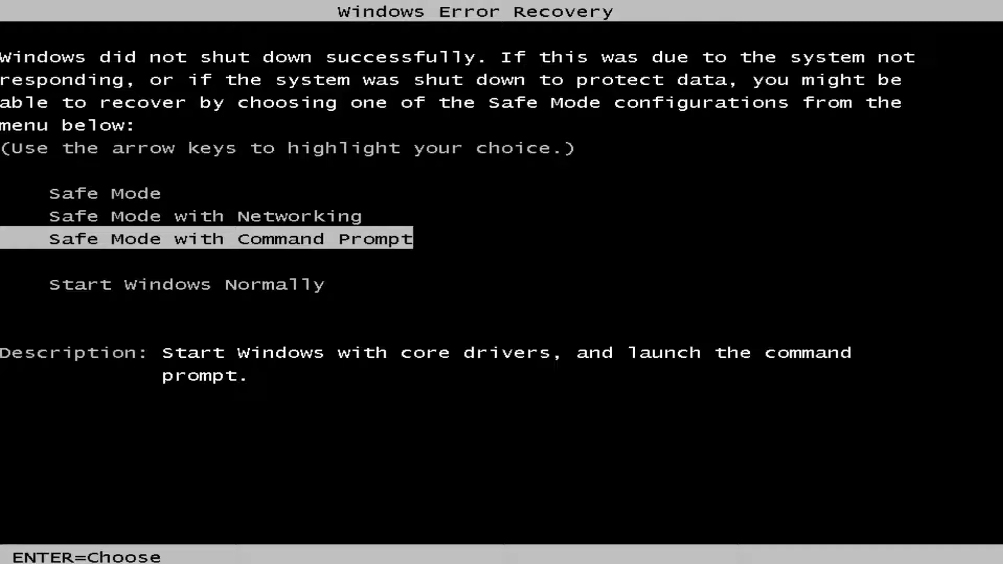
Boot Windows in Safe Mode with Networking from the Windows Error Recovery menu
{"action": "key", "text": "Up"}
{"action": "key", "text": "Up"}
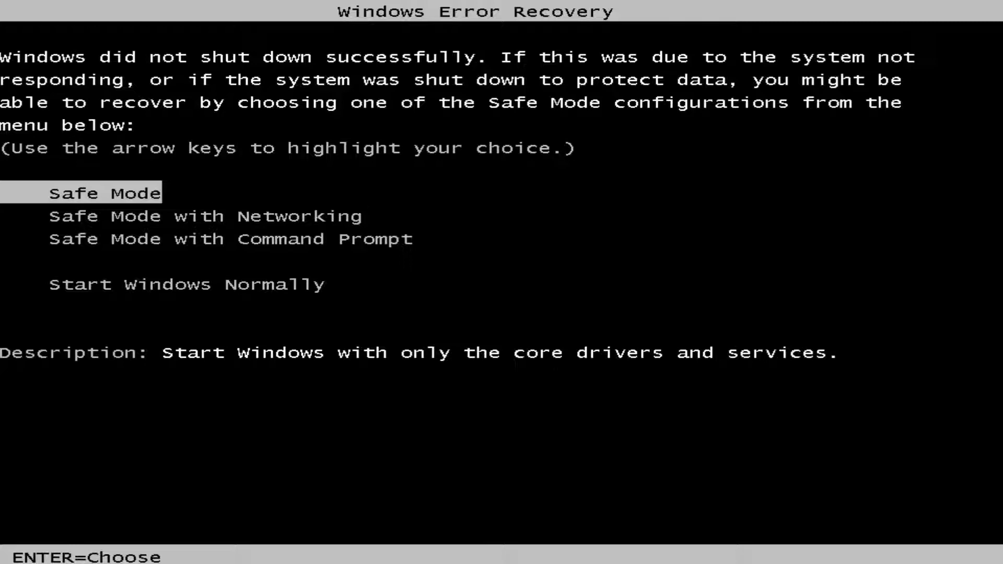
{"action": "key", "text": "Down"}
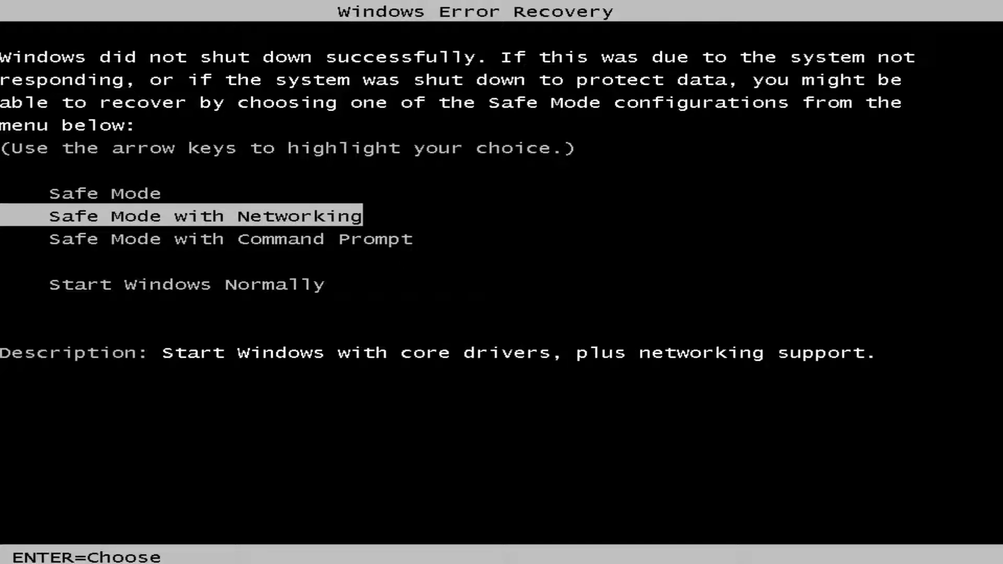
{"action": "key", "text": "Return"}
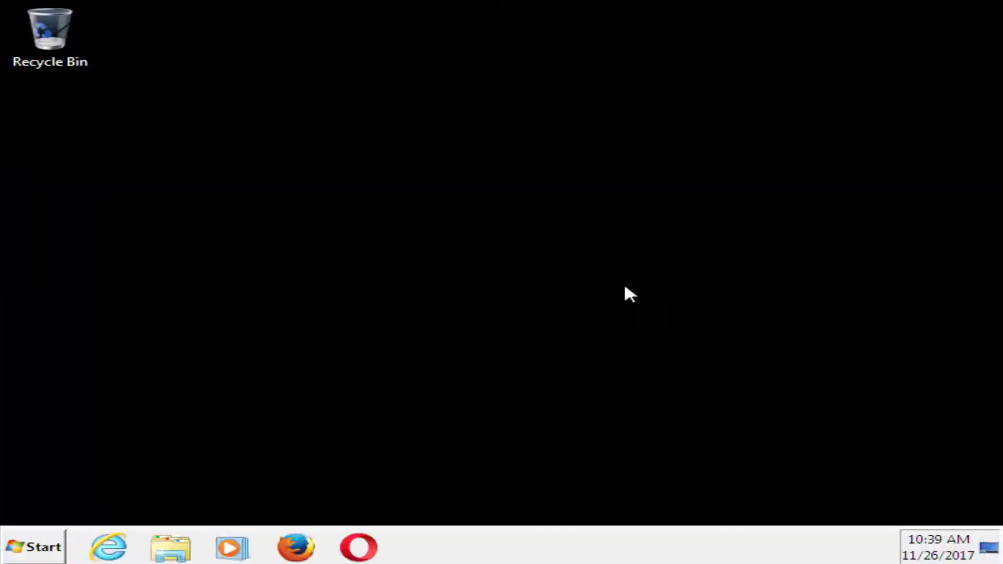
Run regedit as administrator from the Start Menu search and maximize its window
{"action": "left_click", "coordinate": [31, 549]}
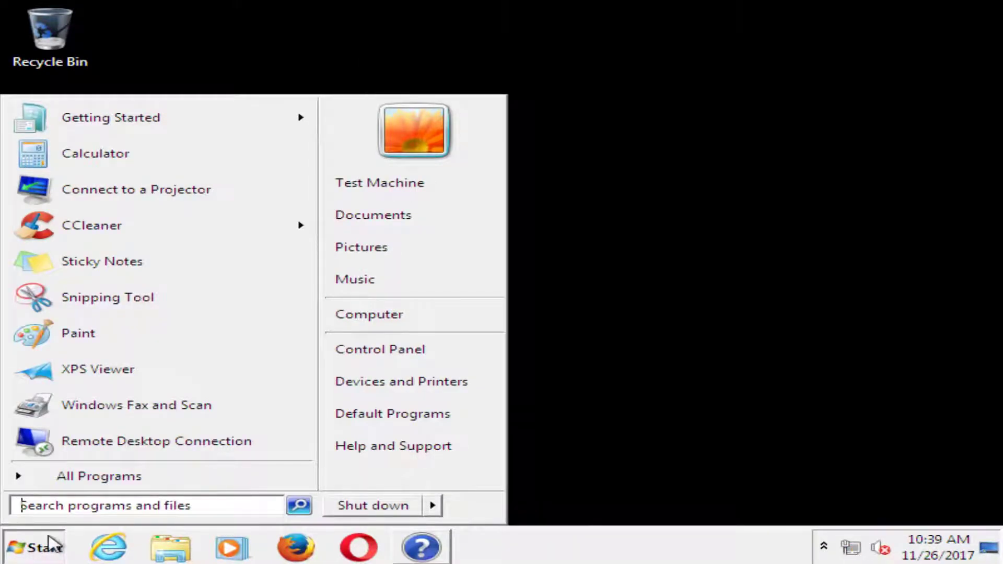
{"action": "type", "text": "reg"}
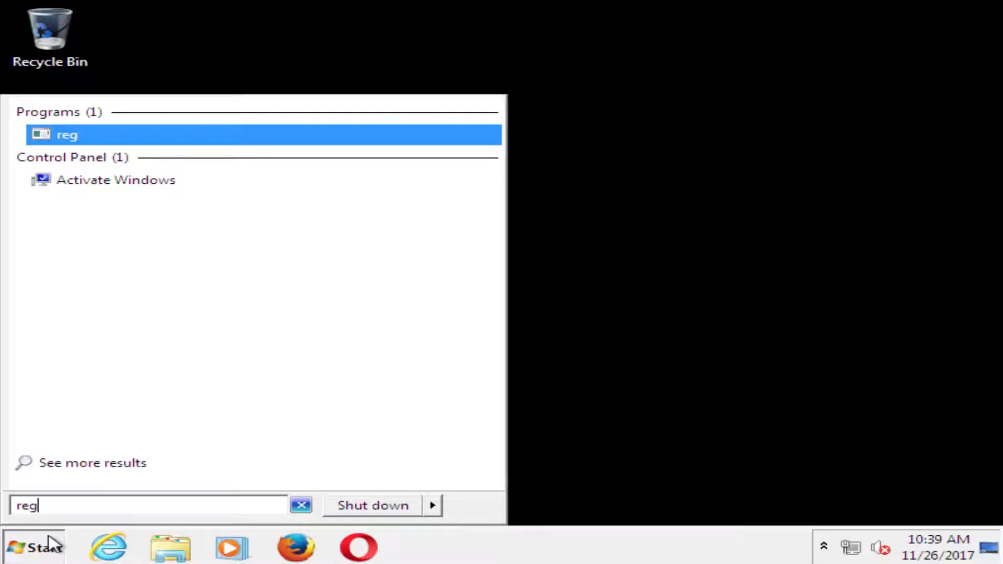
{"action": "type", "text": "ed"}
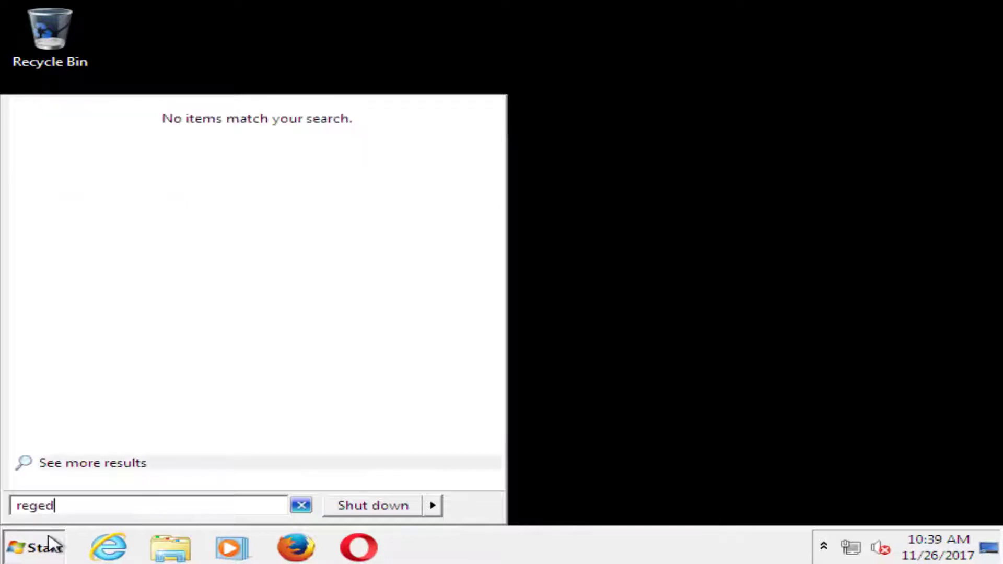
{"action": "type", "text": "it"}
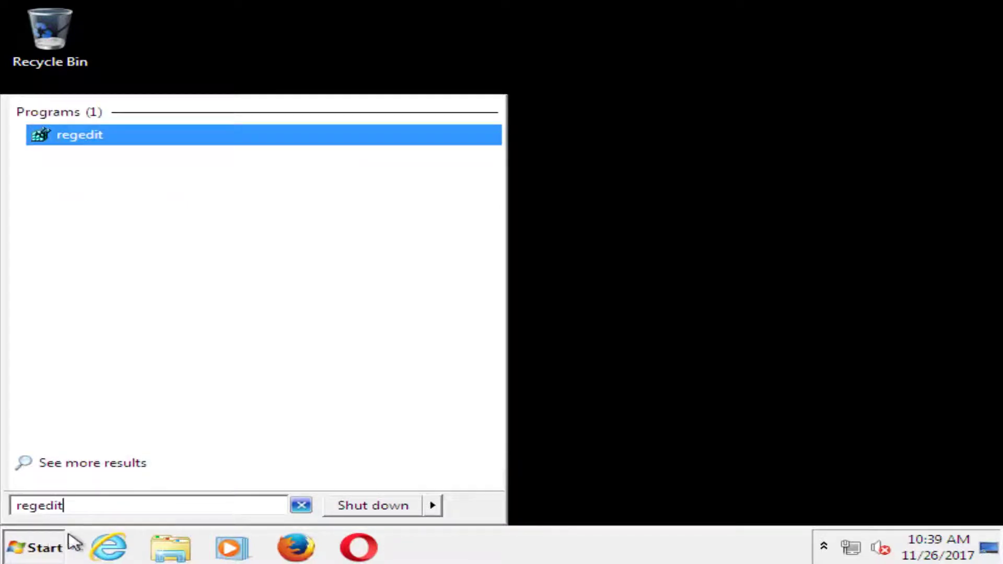
{"action": "right_click", "coordinate": [71, 138]}
{"action": "left_click", "coordinate": [109, 166]}
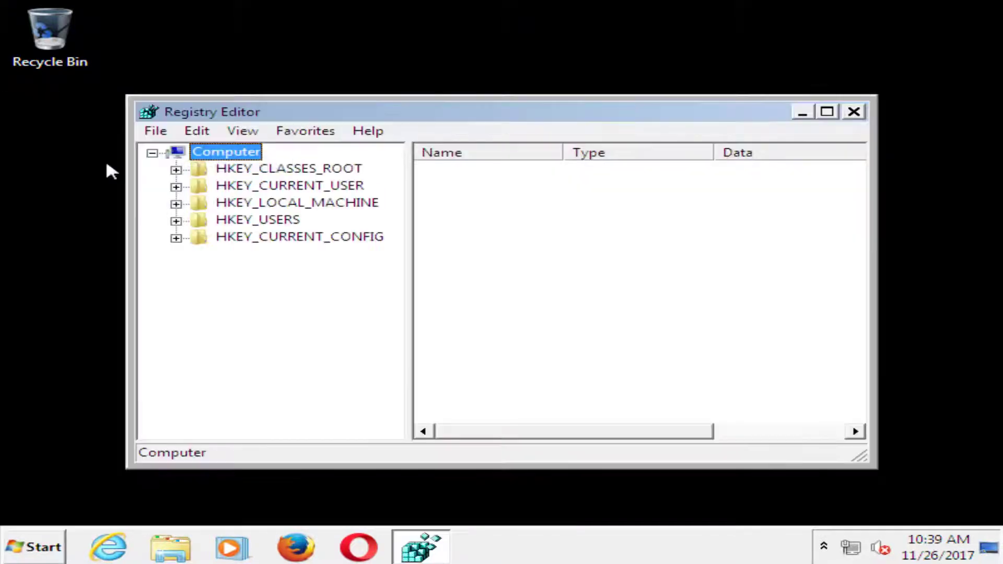
{"action": "left_click", "coordinate": [828, 112]}
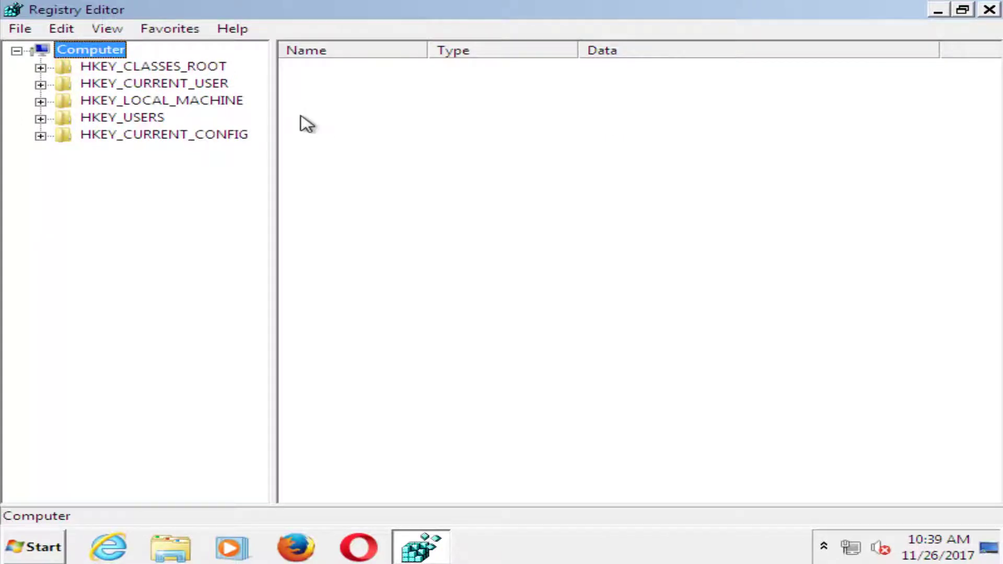
Expand HKEY_LOCAL_MACHINE, SOFTWARE and Microsoft, widening the key tree pane
{"action": "left_click", "coordinate": [89, 101]}
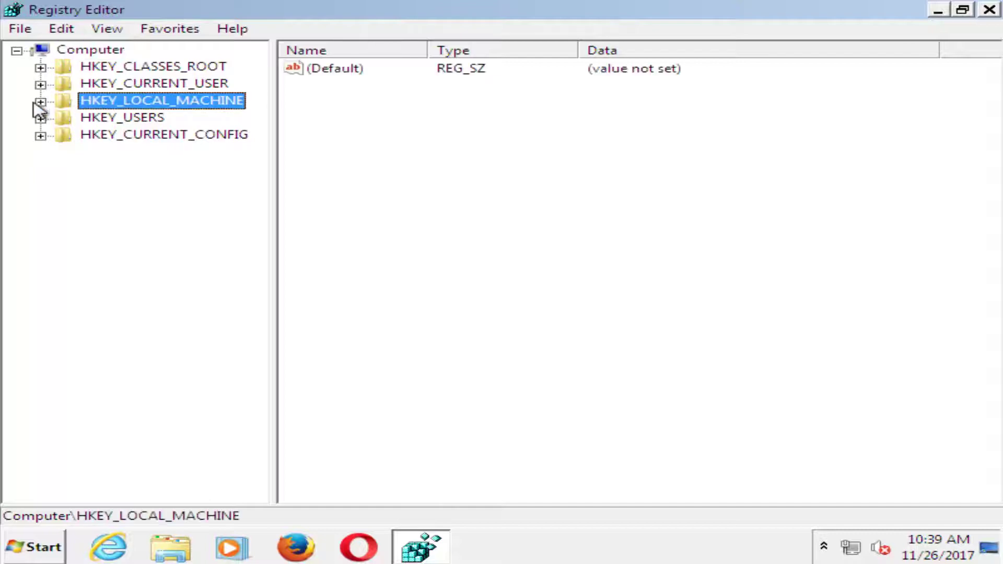
{"action": "left_click", "coordinate": [40, 101]}
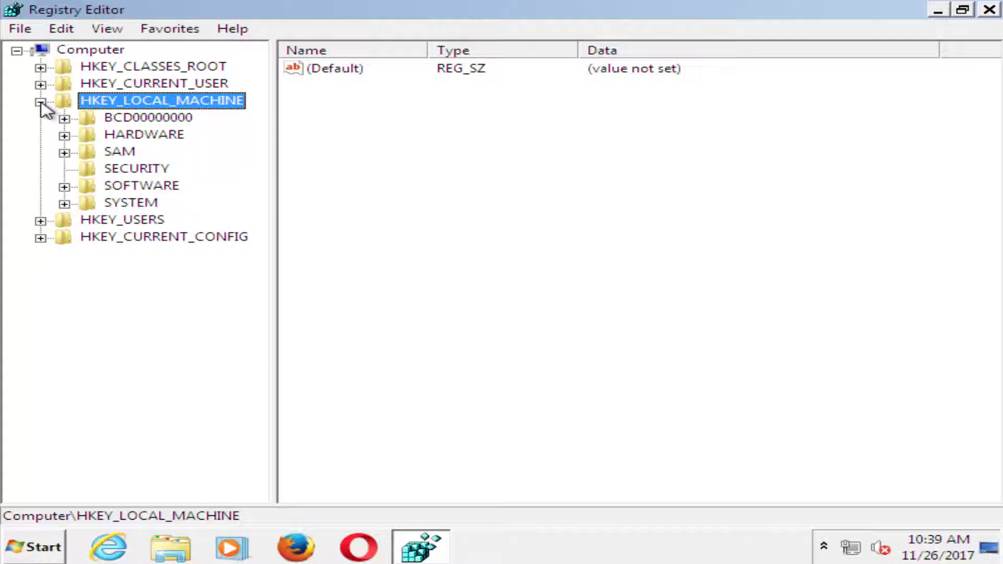
{"action": "left_click", "coordinate": [65, 186]}
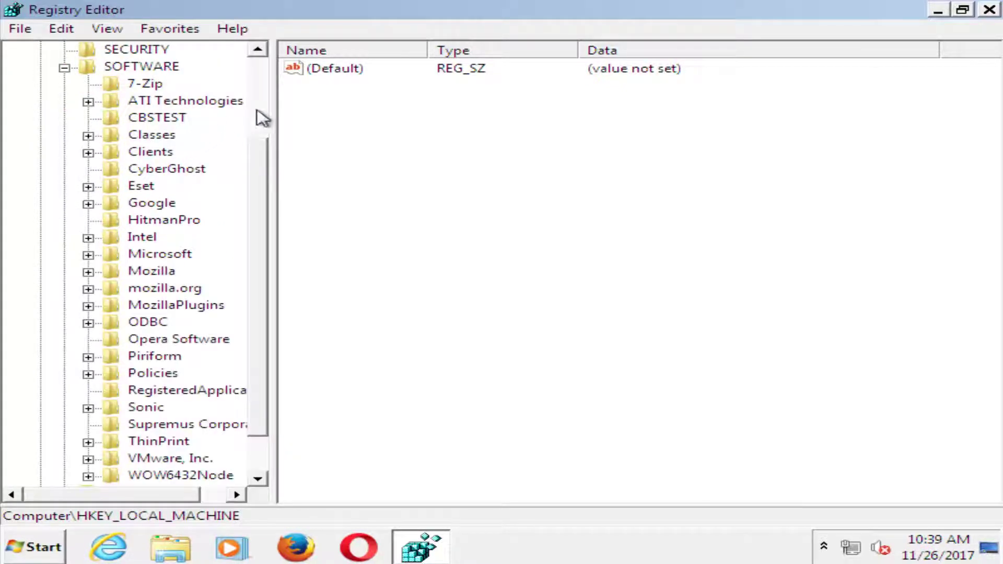
{"action": "left_click_drag", "start_coordinate": [274, 94], "coordinate": [357, 96]}
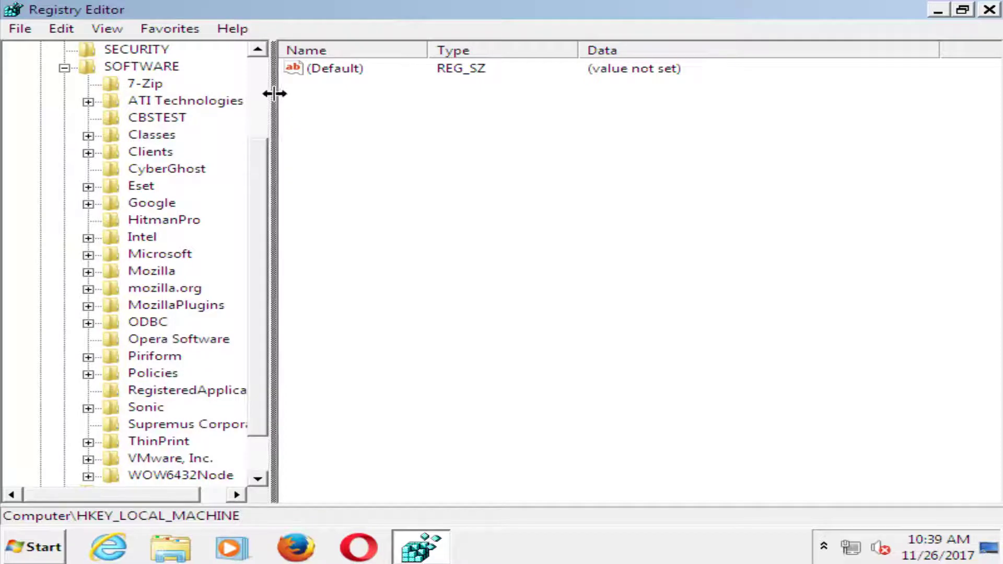
{"action": "scroll", "coordinate": [123, 309], "scroll_direction": "down", "scroll_amount": 1}
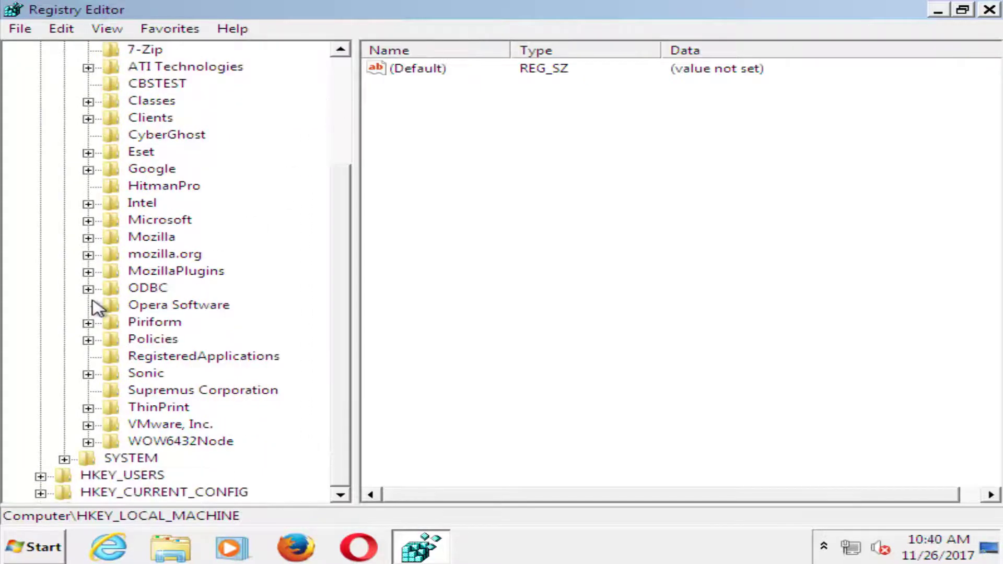
{"action": "left_click", "coordinate": [88, 221]}
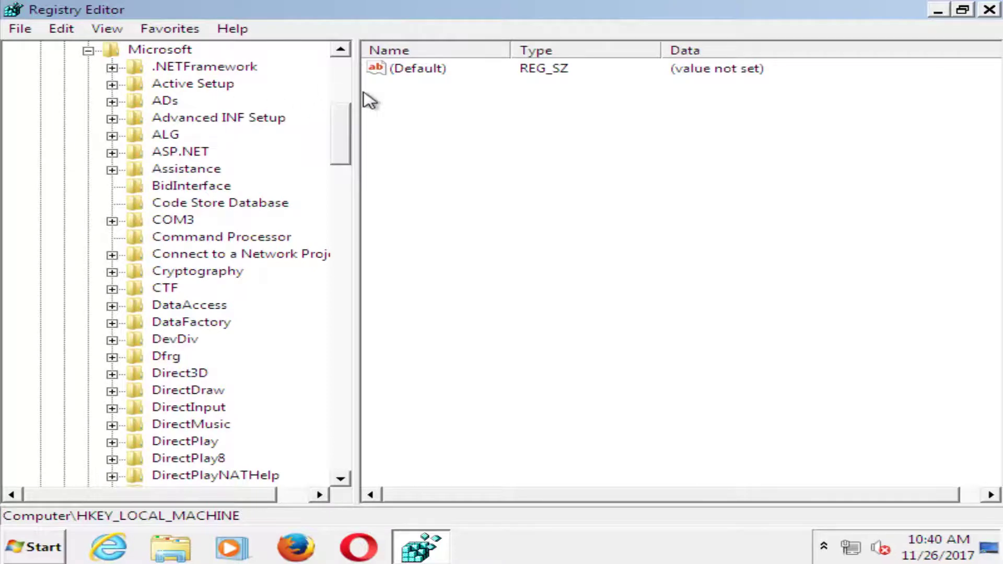
{"action": "left_click_drag", "start_coordinate": [357, 94], "coordinate": [436, 102]}
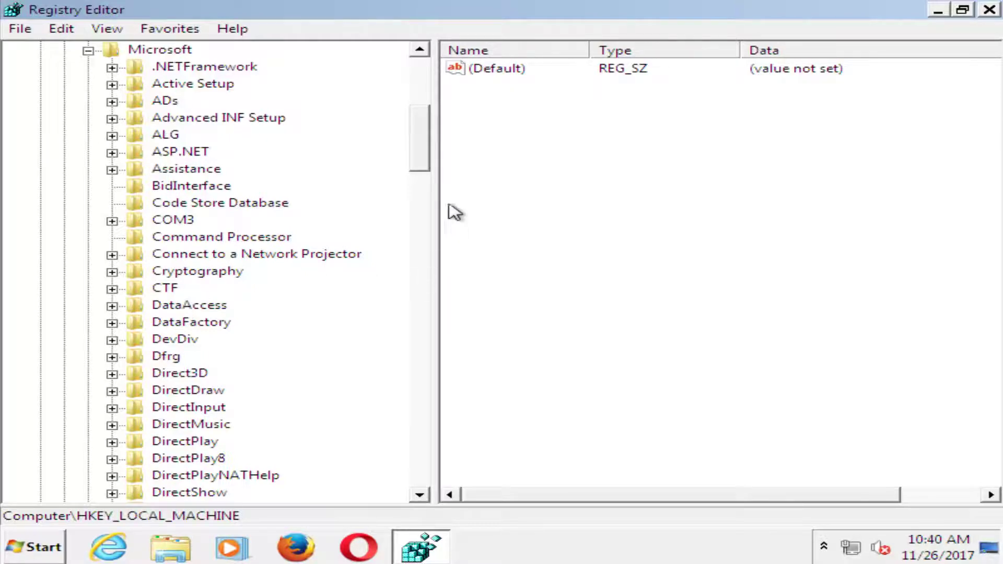
{"action": "left_click_drag", "start_coordinate": [420, 132], "coordinate": [428, 403]}
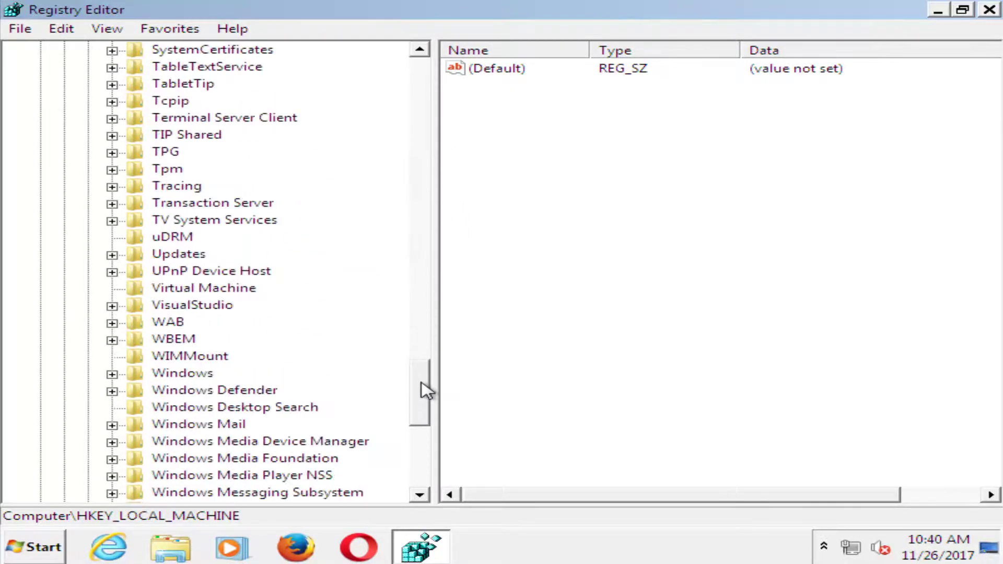
Expand Windows NT\CurrentVersion\ProfileList to reveal both S-1-5-21 profile subkeys
{"action": "left_click", "coordinate": [172, 375]}
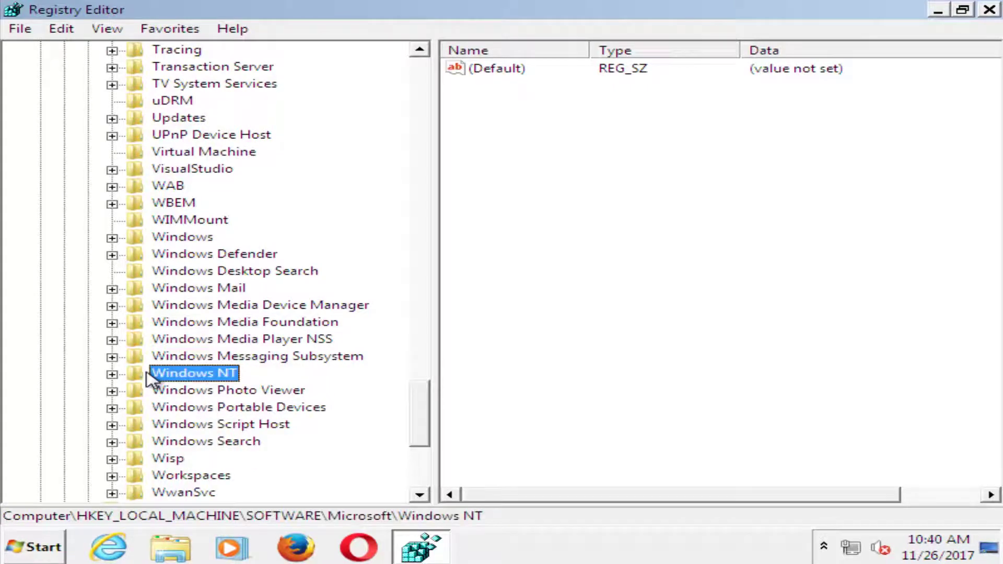
{"action": "double_click", "coordinate": [151, 377]}
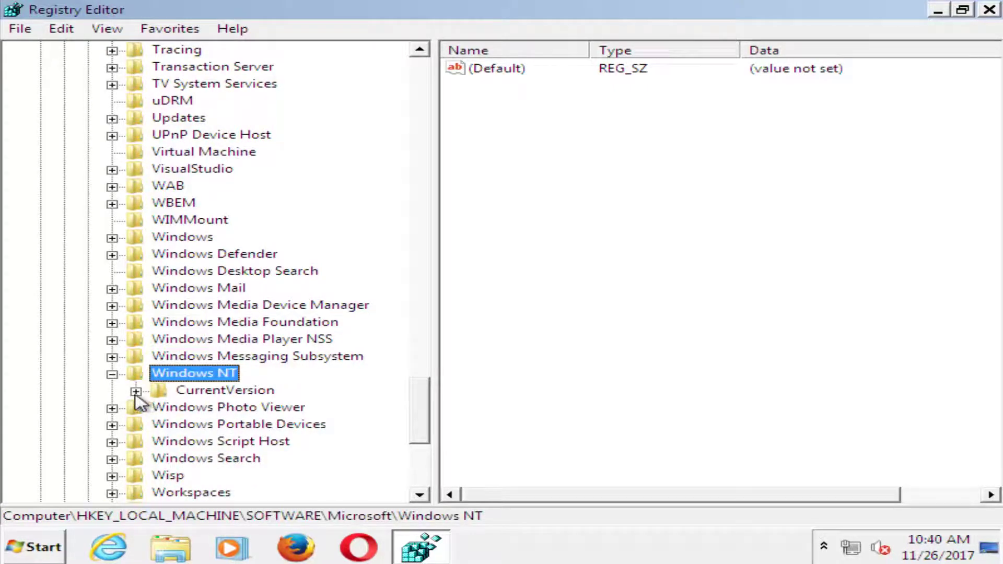
{"action": "left_click", "coordinate": [136, 391]}
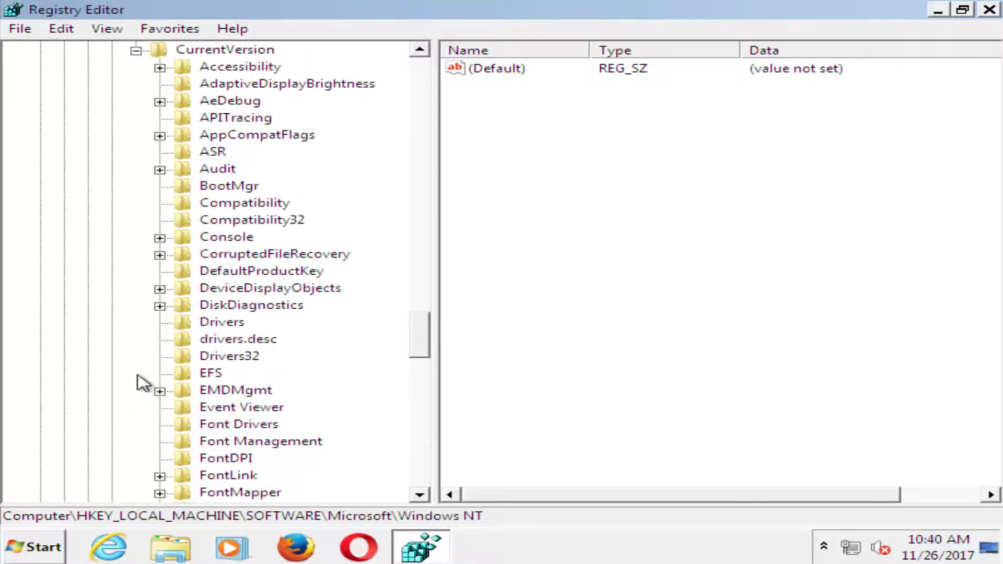
{"action": "left_click_drag", "start_coordinate": [431, 345], "coordinate": [432, 404]}
{"action": "left_click", "coordinate": [234, 427]}
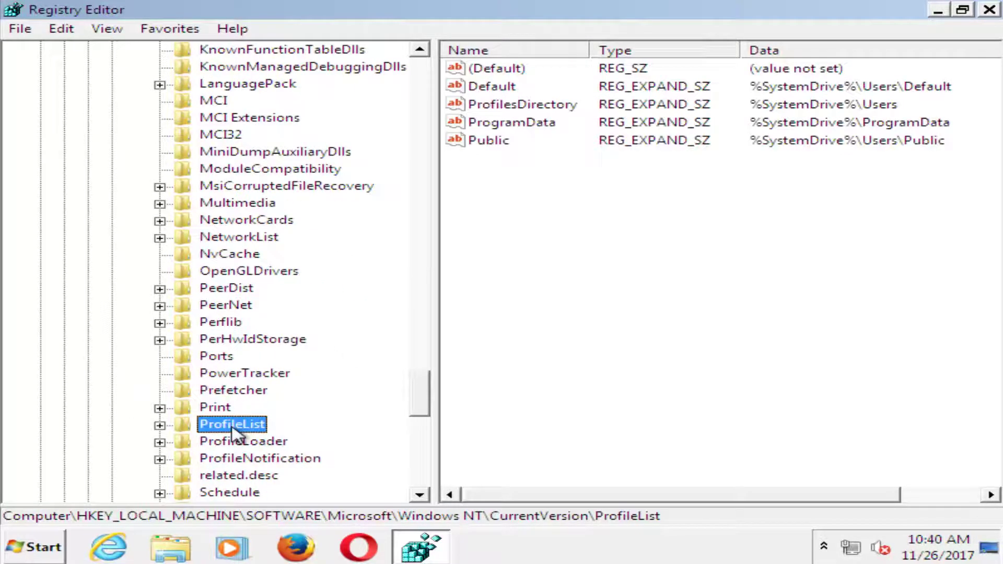
{"action": "left_click", "coordinate": [159, 424]}
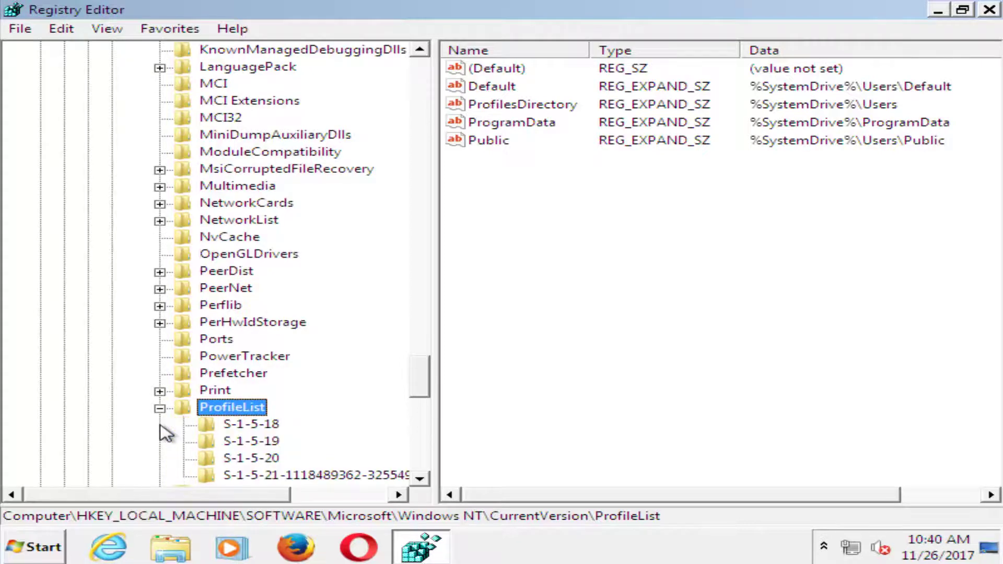
{"action": "scroll", "coordinate": [298, 403], "scroll_direction": "down", "scroll_amount": 1}
{"action": "scroll", "coordinate": [163, 308], "scroll_direction": "down", "scroll_amount": 1}
{"action": "left_click", "coordinate": [160, 305]}
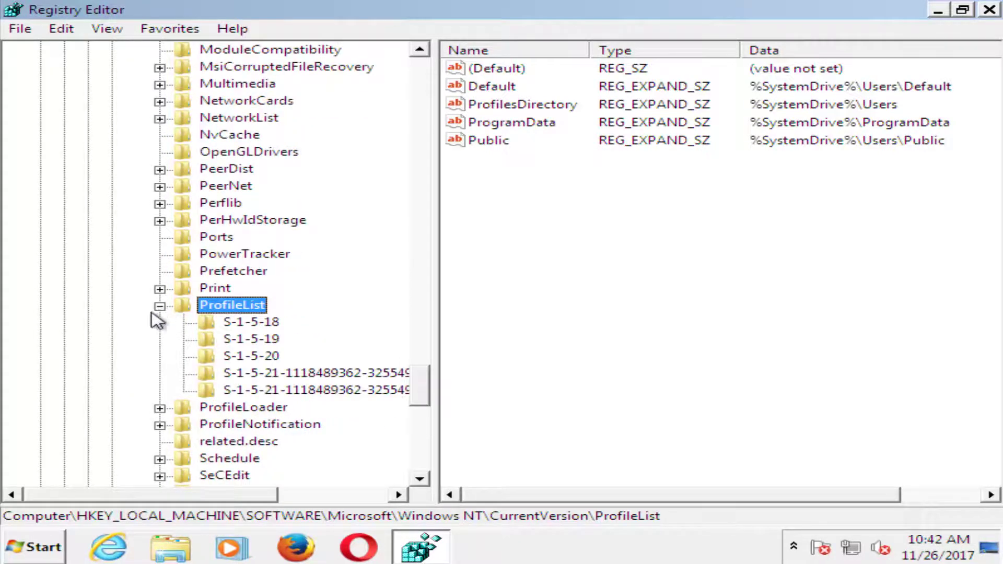
{"action": "left_click_drag", "start_coordinate": [215, 496], "coordinate": [325, 496]}
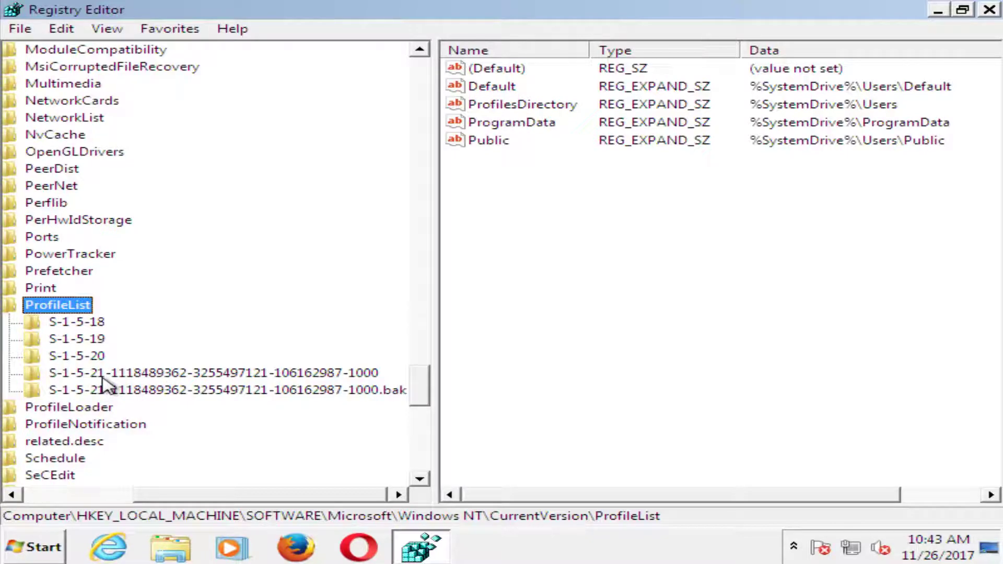
Rename the -1000 profile key by appending .ba to its name
{"action": "left_click", "coordinate": [106, 377]}
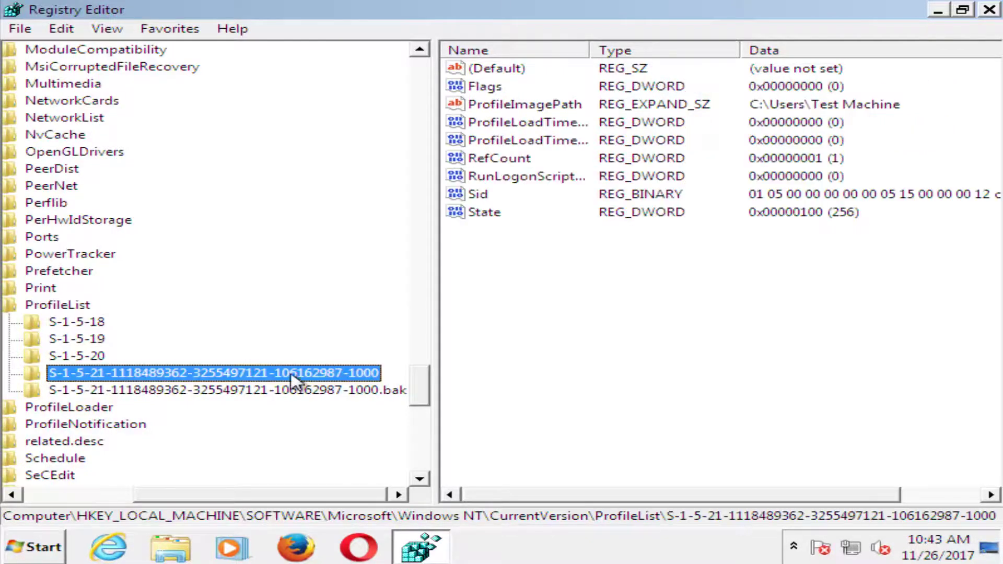
{"action": "right_click", "coordinate": [219, 379]}
{"action": "left_click", "coordinate": [276, 288]}
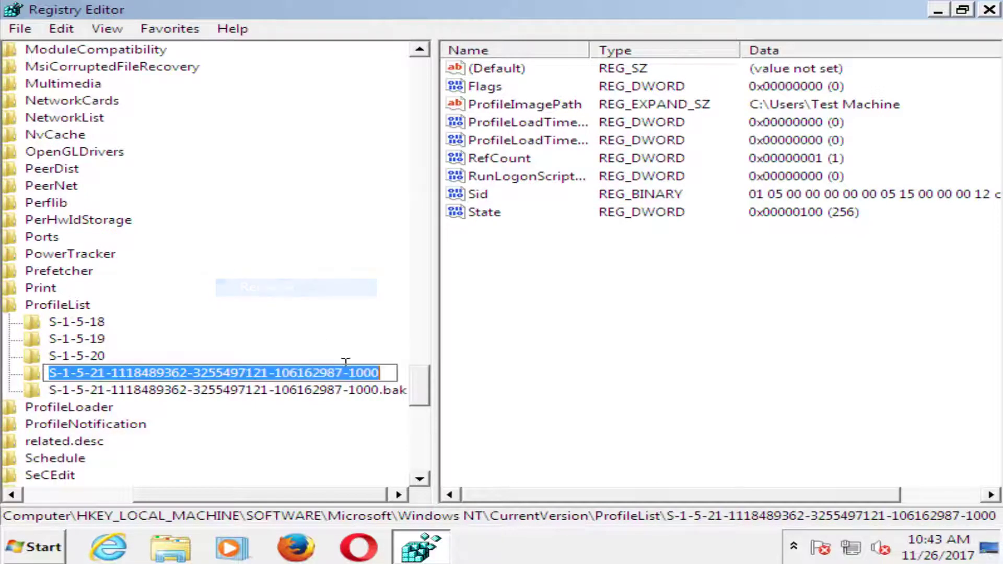
{"action": "left_click", "coordinate": [387, 373]}
{"action": "type", "text": ".ba"}
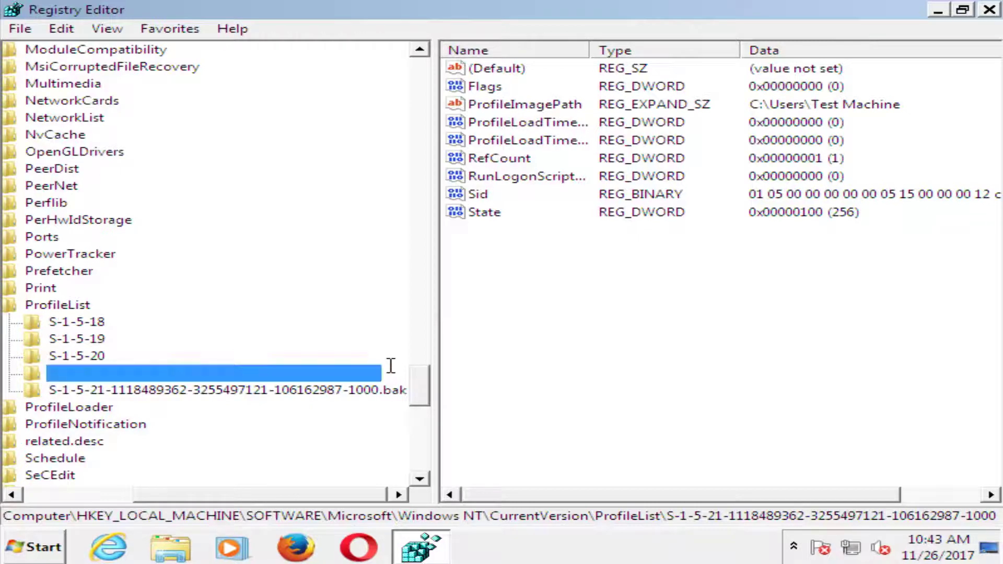
{"action": "key", "text": "Return"}
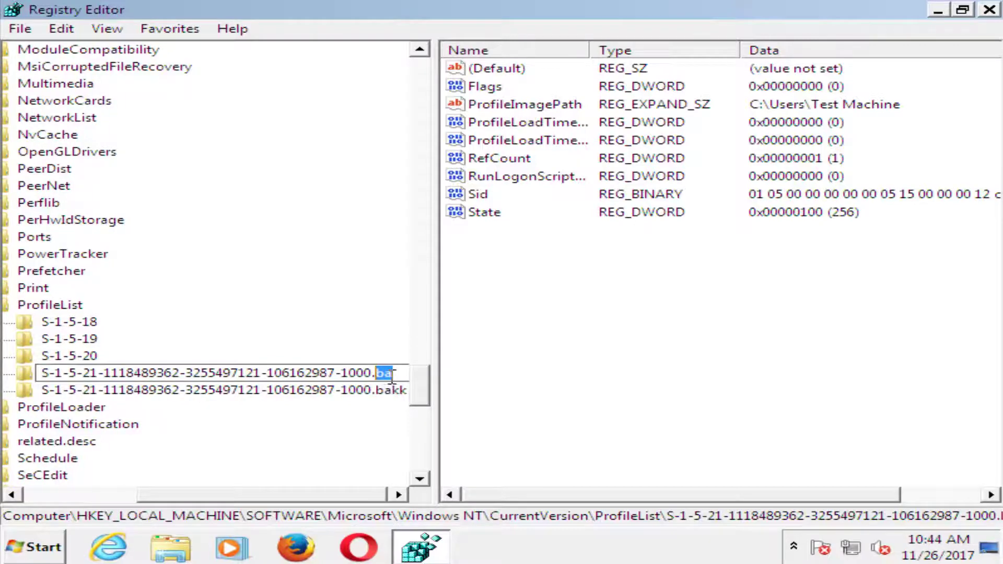
Remove the .bak suffix from the backup profile key's name
{"action": "right_click", "coordinate": [345, 376]}
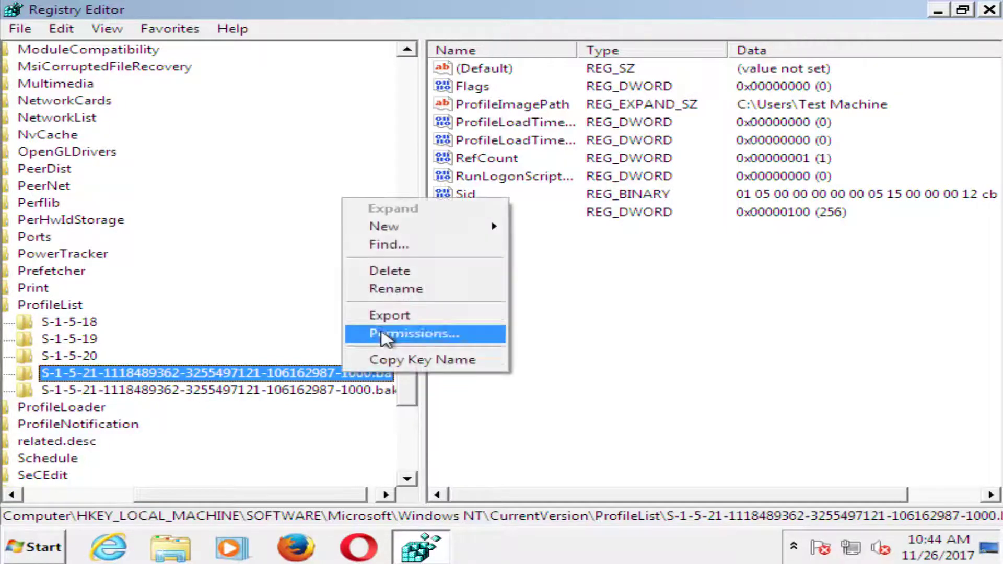
{"action": "left_click", "coordinate": [392, 289]}
{"action": "left_click", "coordinate": [380, 374]}
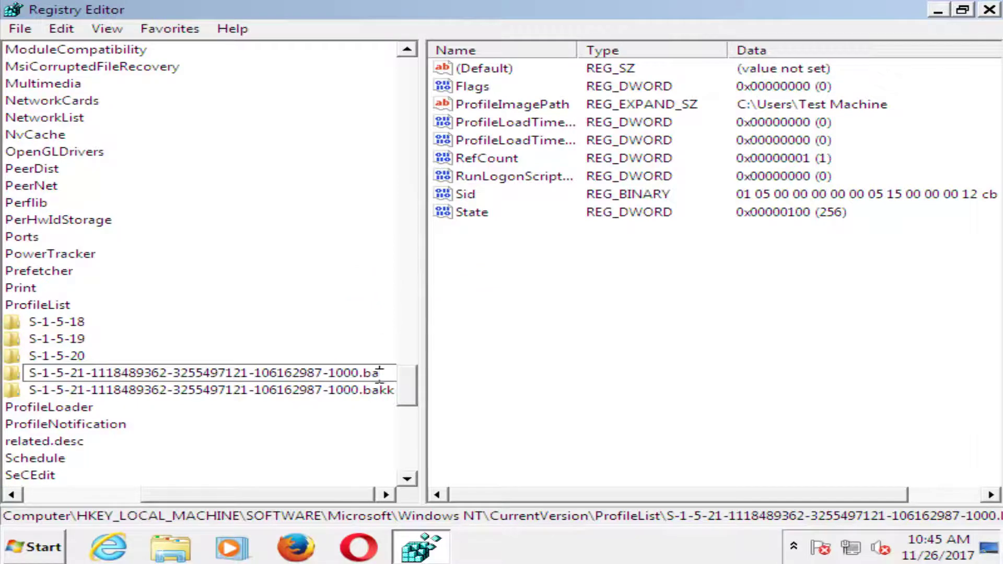
{"action": "key", "text": "BackSpace"}
{"action": "key", "text": "BackSpace"}
{"action": "key", "text": "BackSpace"}
{"action": "key", "text": "BackSpace"}
{"action": "key", "text": "Return"}
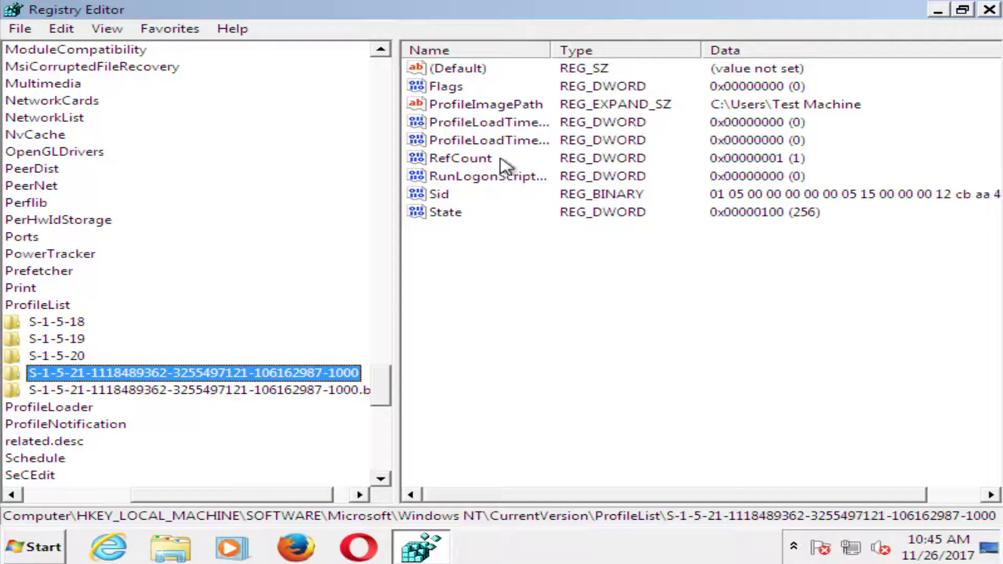
Change RefCount from 1 to 0 and State from 256 to 0 in the -1000 key
{"action": "double_click", "coordinate": [457, 157]}
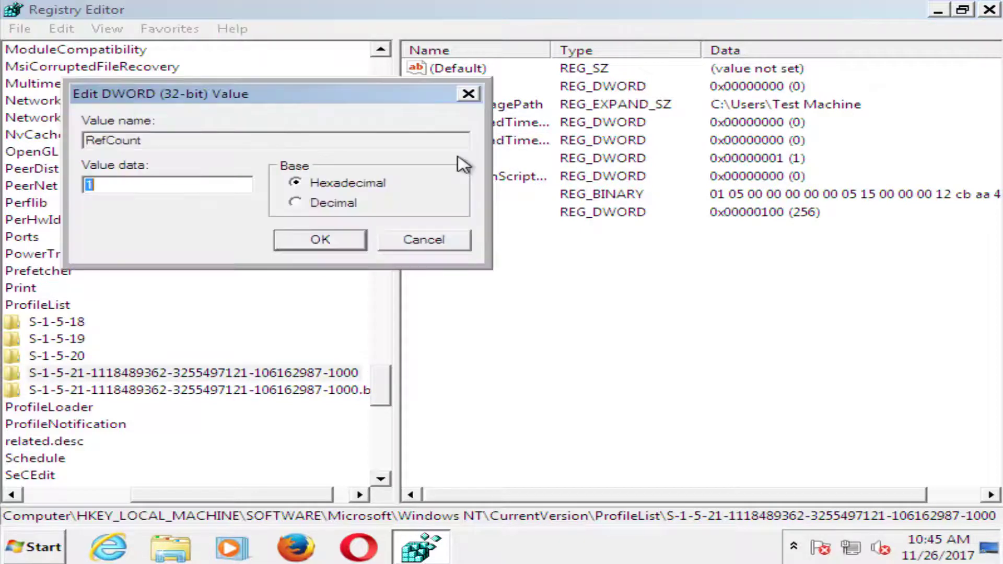
{"action": "left_click", "coordinate": [113, 183]}
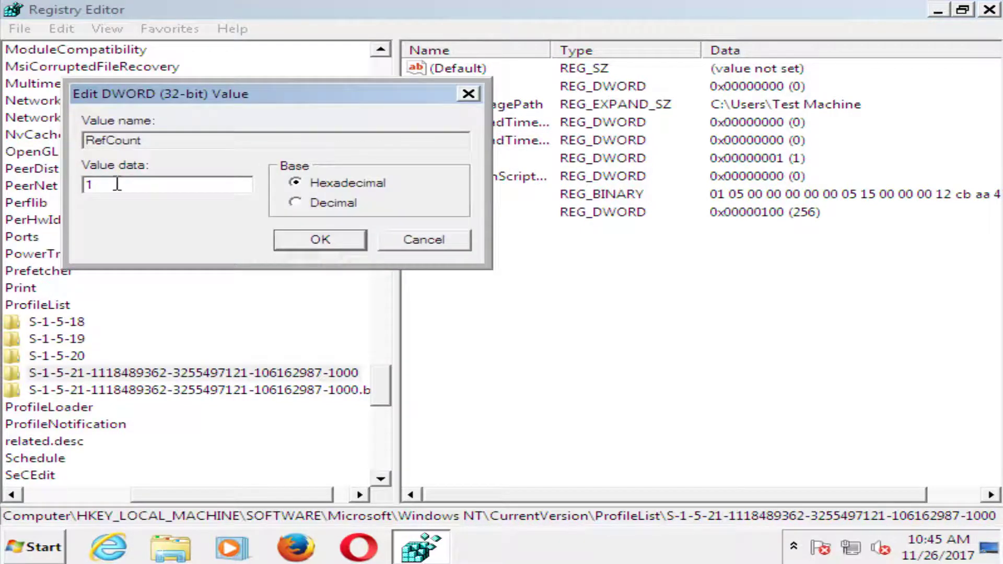
{"action": "left_click_drag", "start_coordinate": [116, 185], "coordinate": [55, 193]}
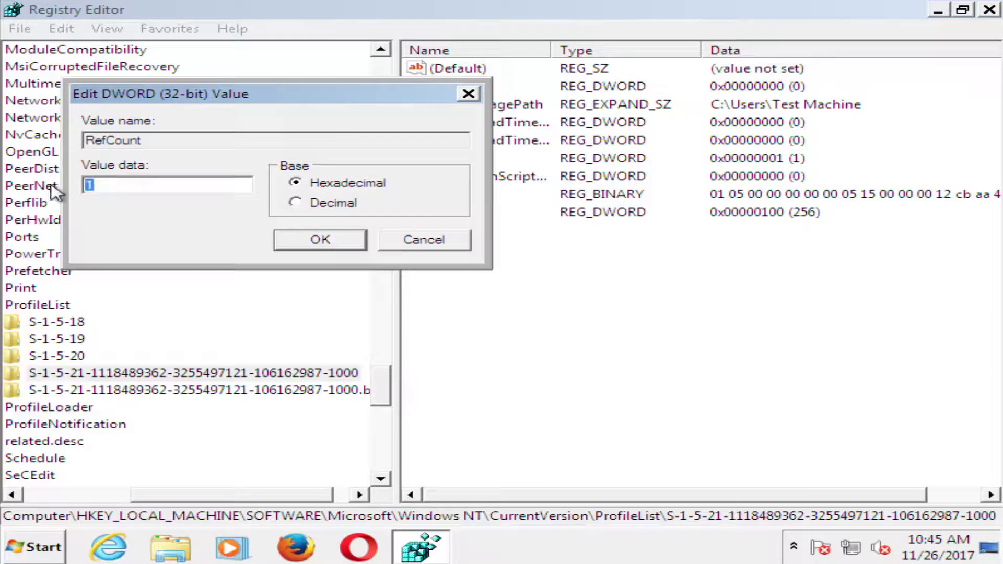
{"action": "type", "text": "0"}
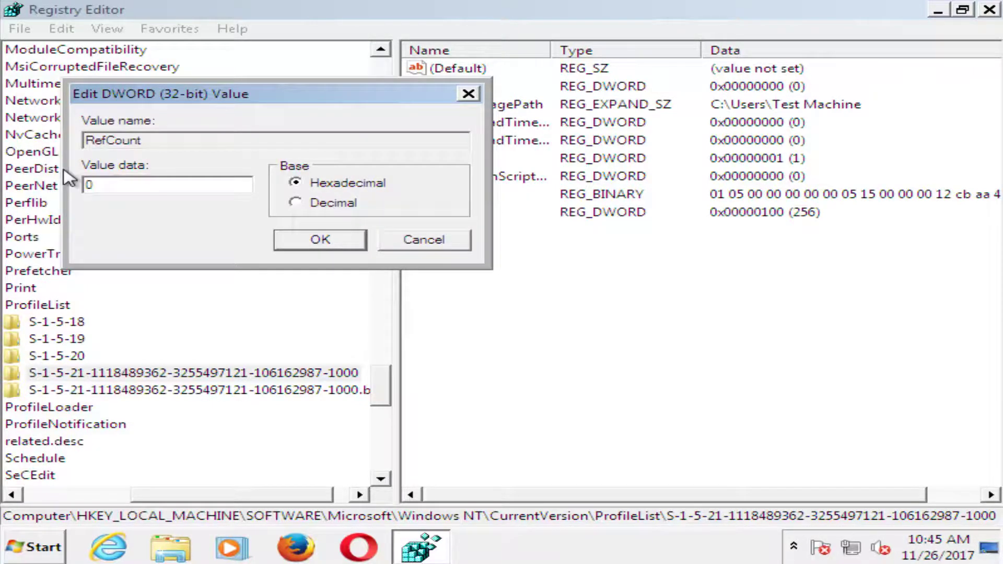
{"action": "left_click", "coordinate": [320, 243]}
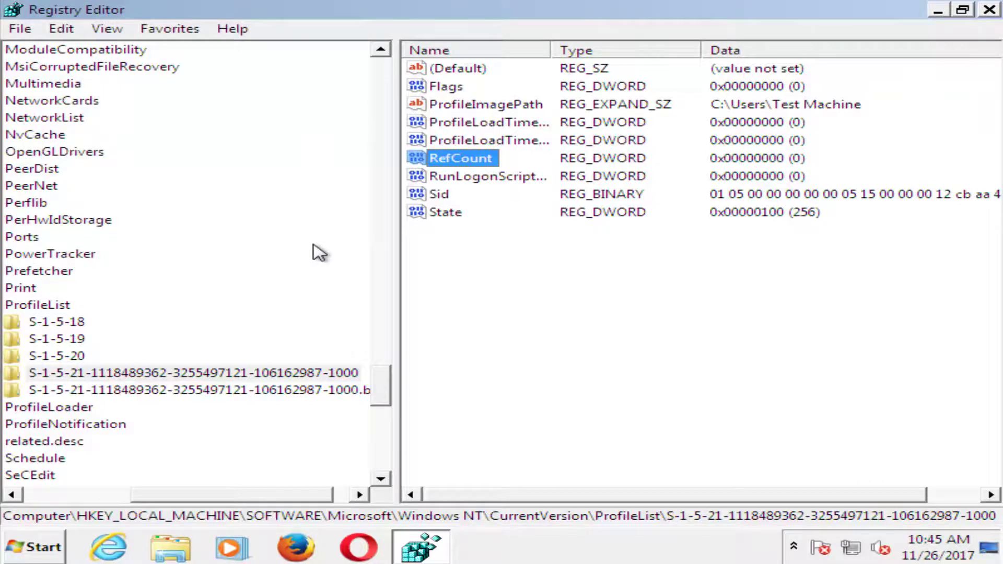
{"action": "double_click", "coordinate": [438, 213]}
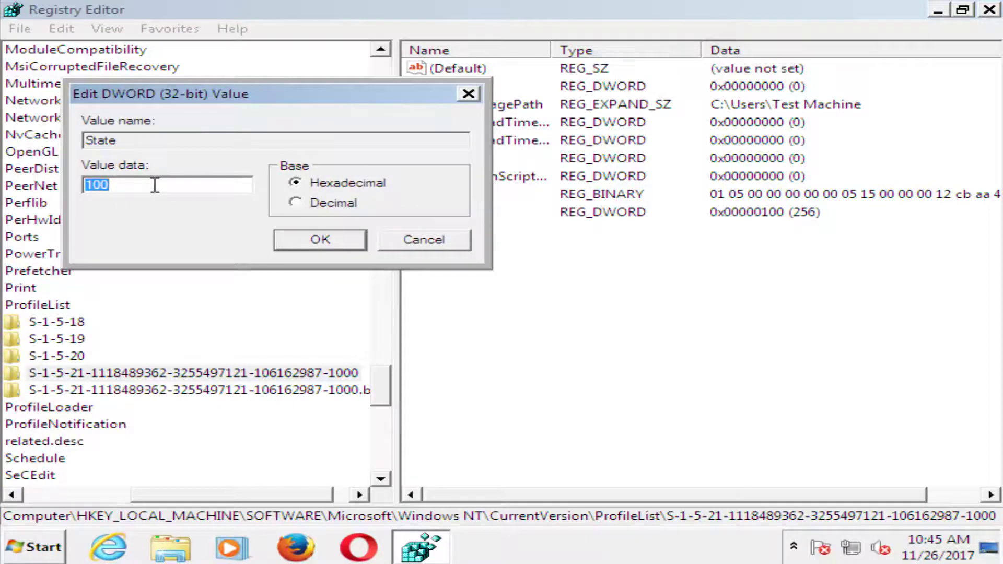
{"action": "type", "text": "0"}
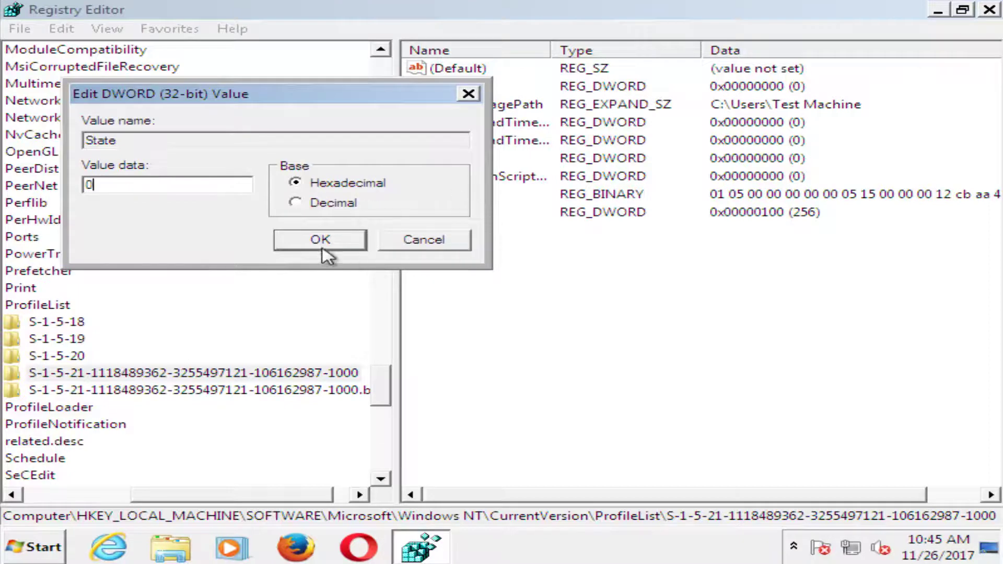
{"action": "left_click", "coordinate": [311, 245]}
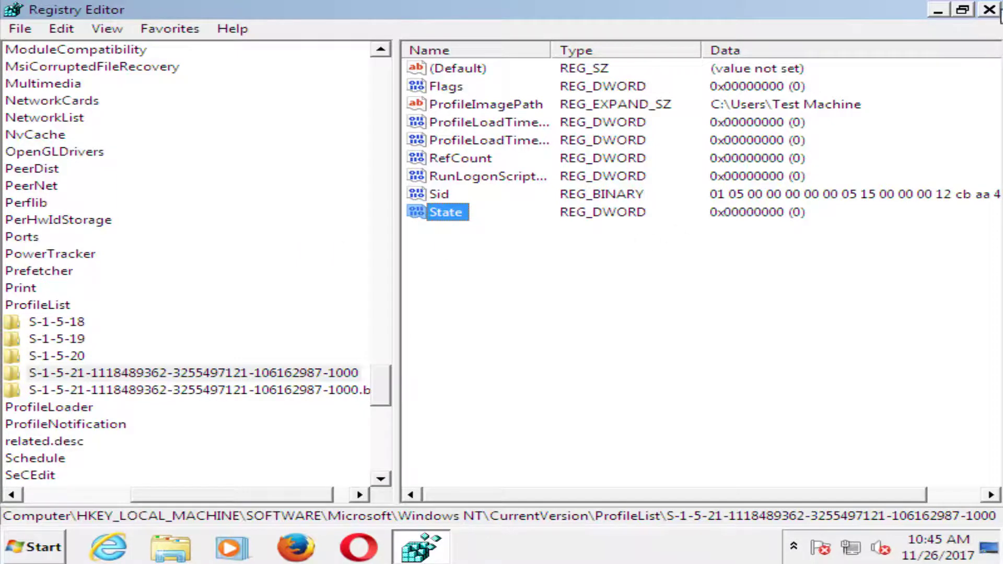
Close Registry Editor and restart Windows from the Start Menu
{"action": "left_click", "coordinate": [988, 11]}
{"action": "left_click", "coordinate": [24, 548]}
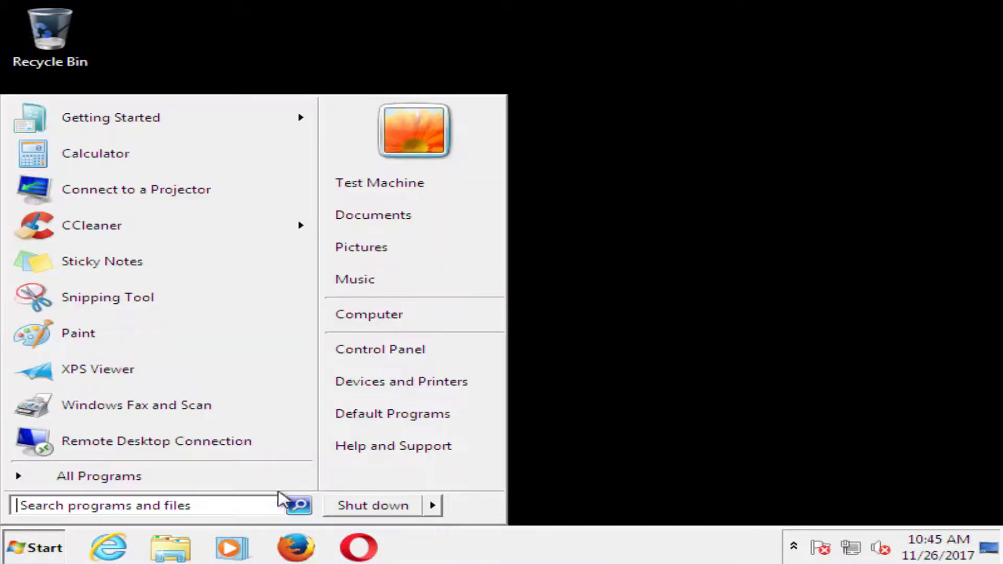
{"action": "mouse_move", "coordinate": [432, 505]}
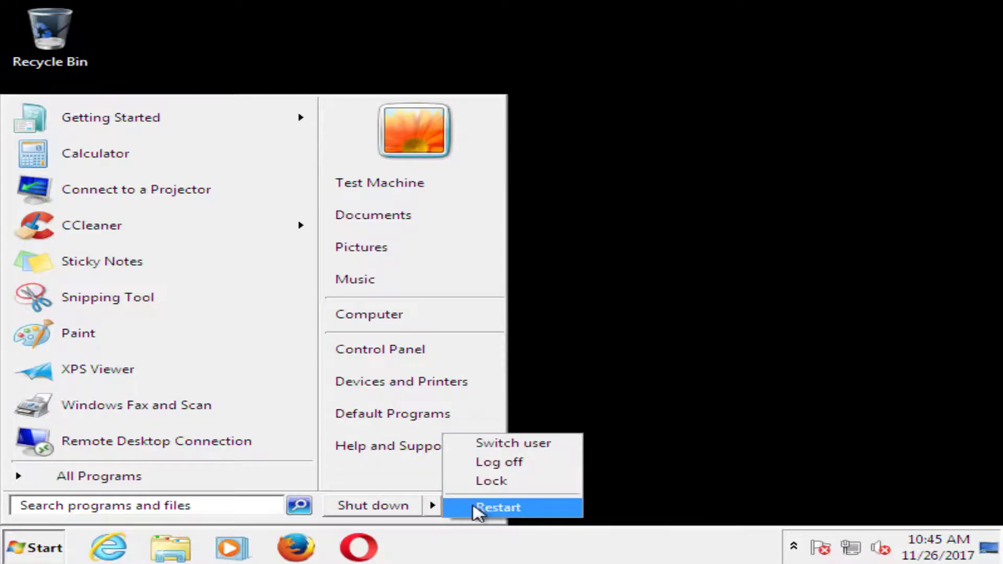
{"action": "left_click", "coordinate": [478, 509]}
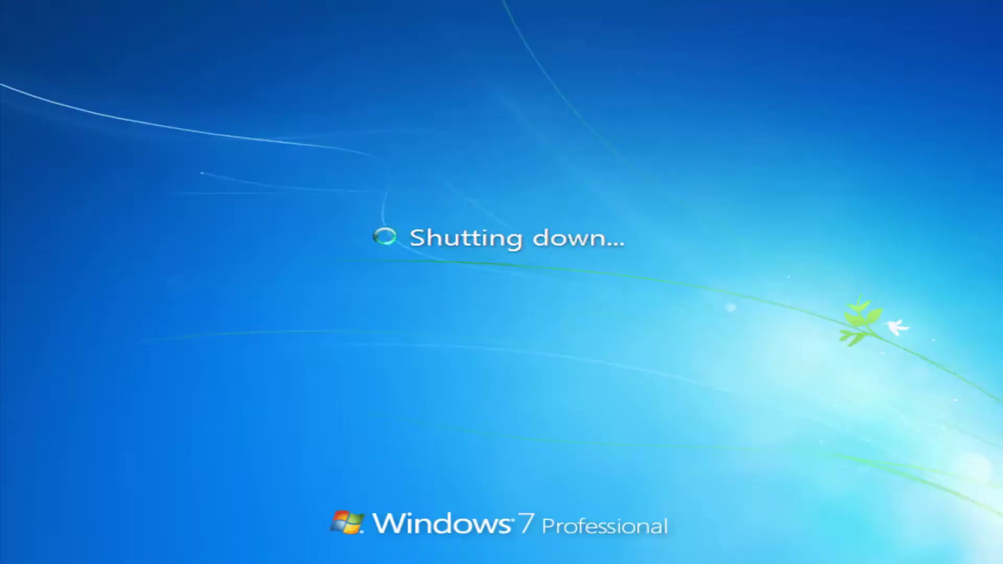